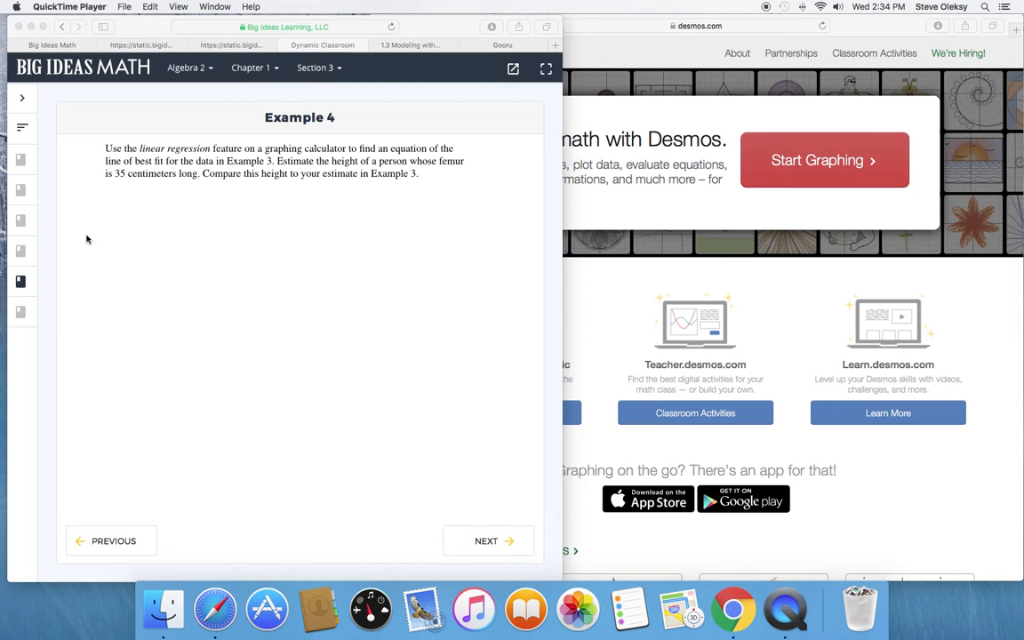
Open Example 3 in Big Ideas Math to show the femur length and height table.
left_click(25, 230)
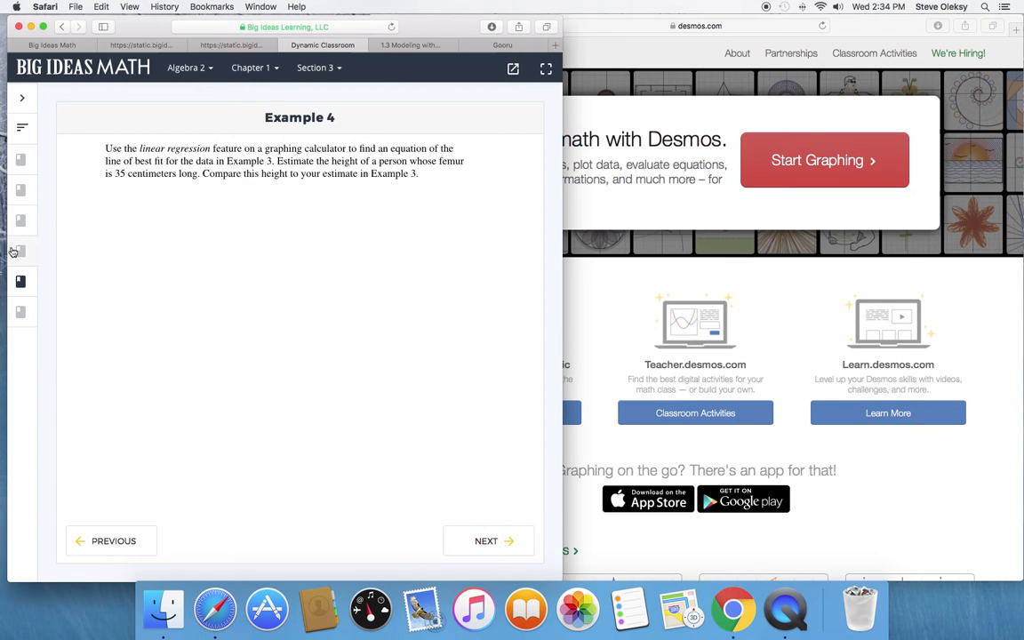
mouse_move(20, 251)
left_click(84, 256)
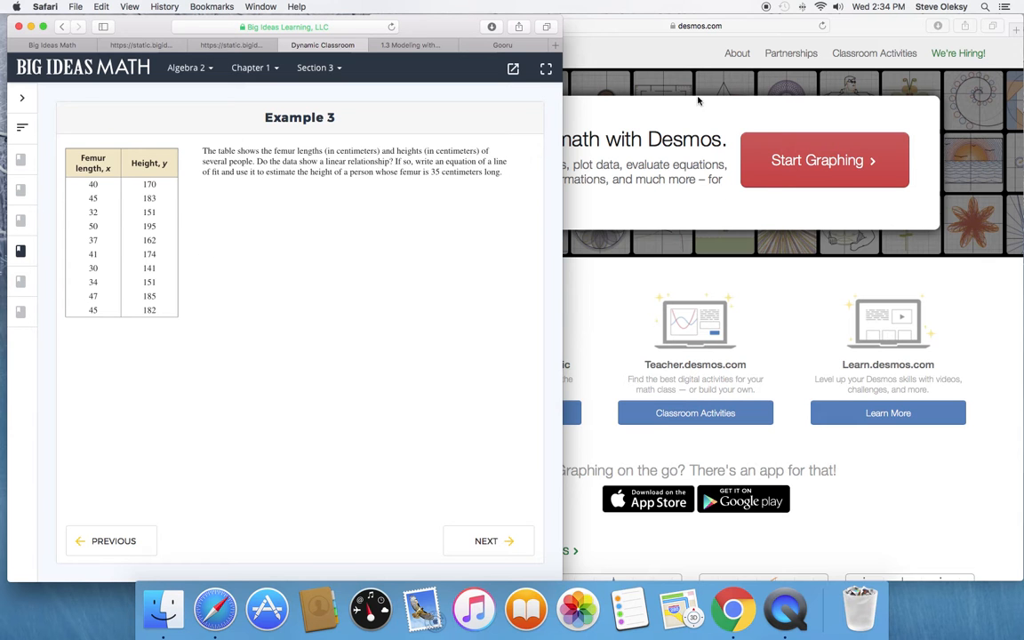
Switch to Desmos, start a new graph and add a table to it.
left_click(598, 49)
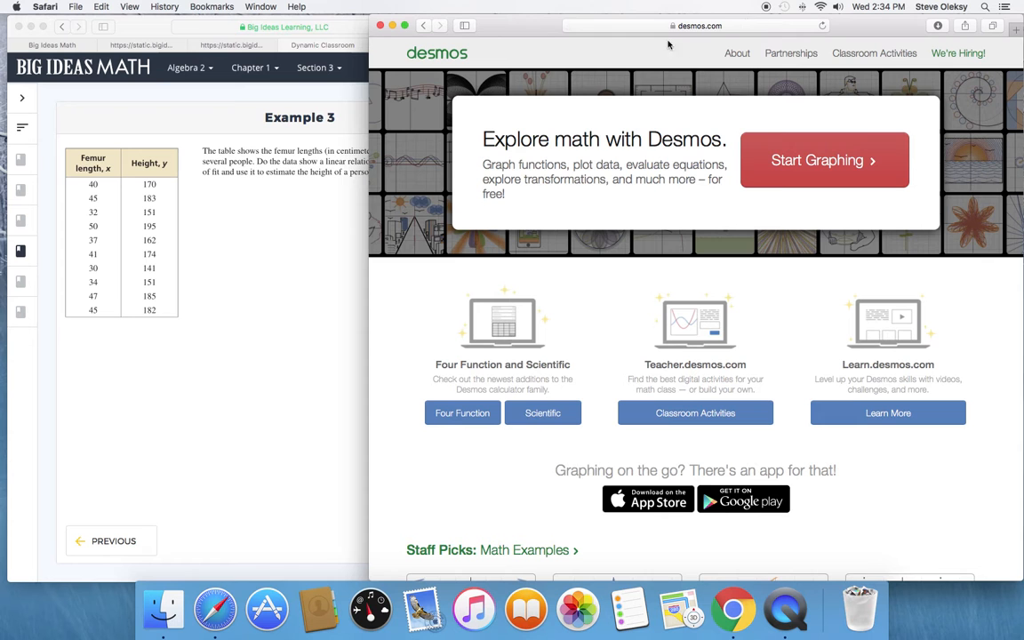
left_click(837, 169)
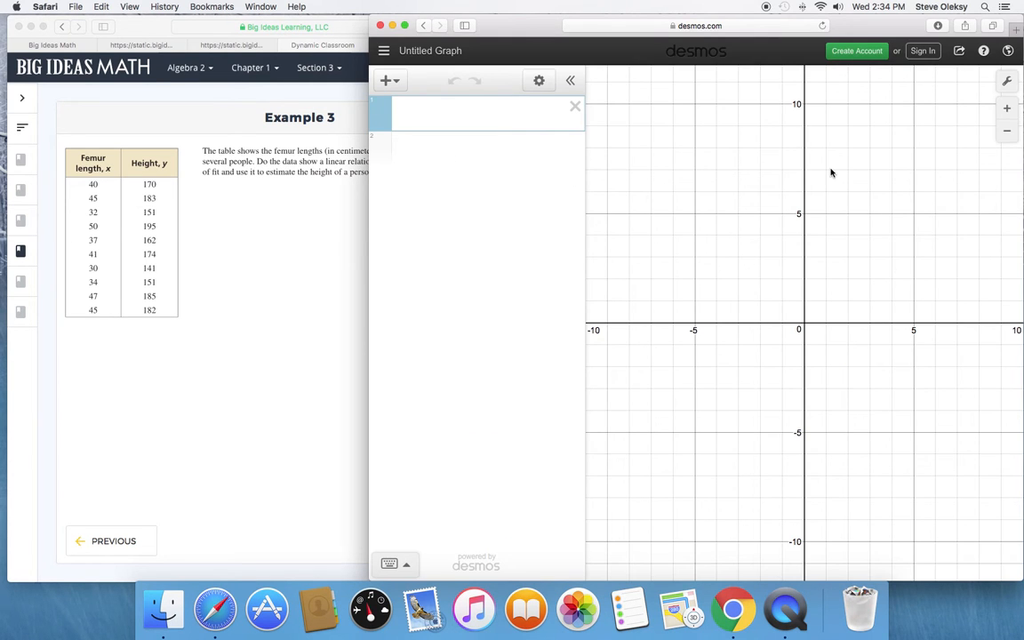
left_click(396, 83)
left_click(404, 162)
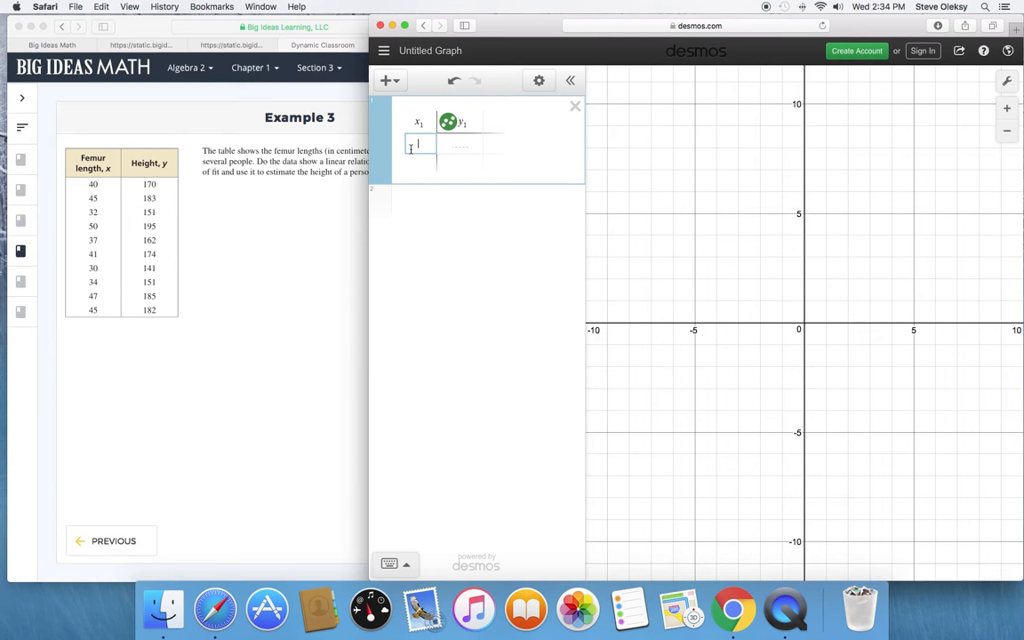
Fill the table's x₁ column with the femur lengths 40, 45, 32, 50, 37, 41, 30, 34, 47 and 45.
type("40")
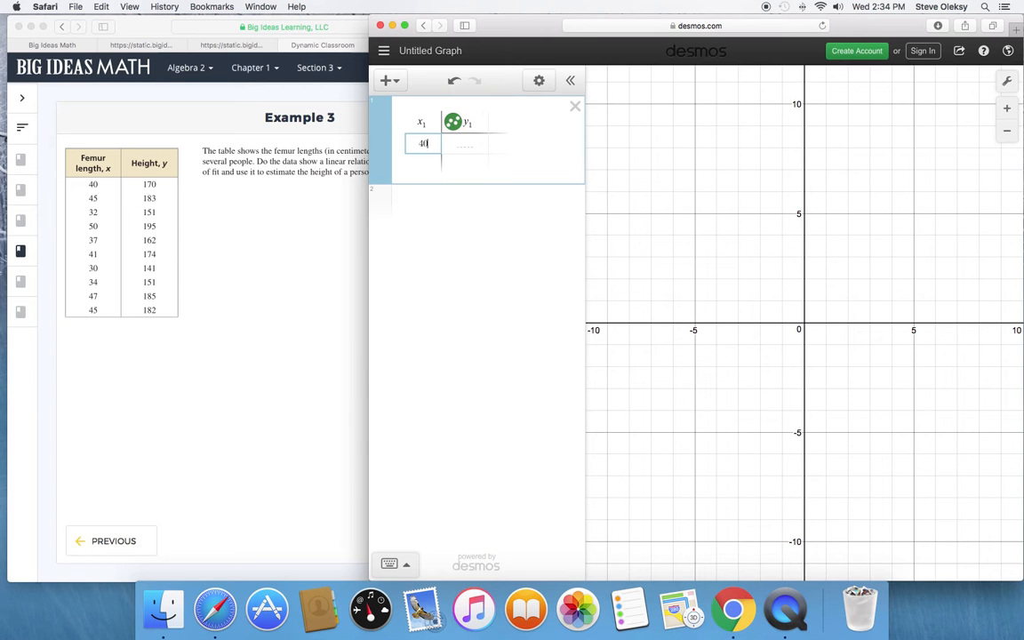
key("Return")
type("45")
key("Return")
type("50")
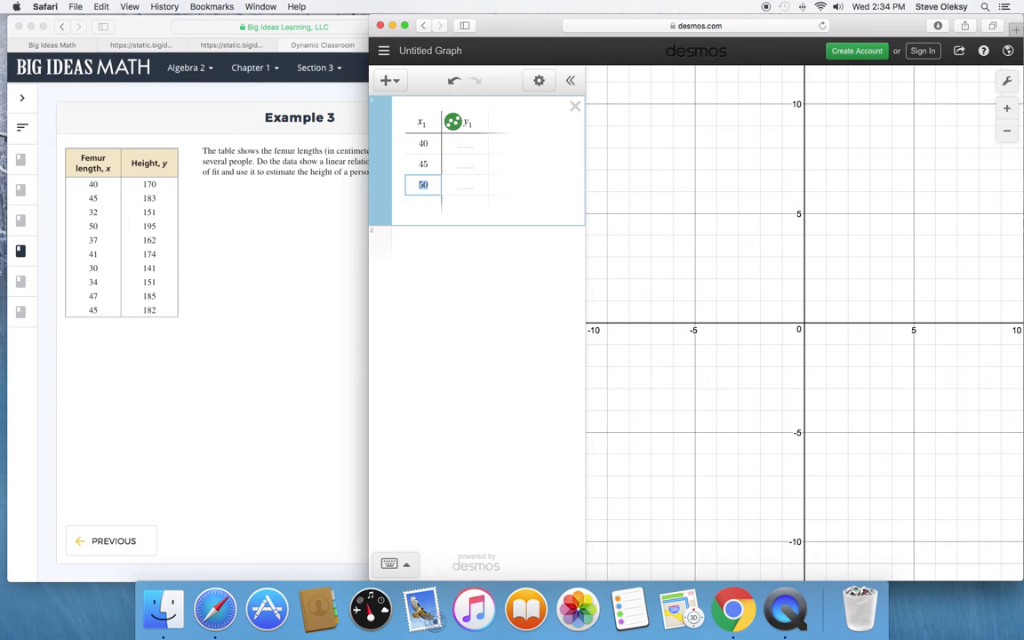
type("32")
key("Return")
type("50")
key("Return")
type("37")
key("Return")
type("41")
key("Return")
type("30")
key("Return")
type("34")
key("Return")
type("47")
key("Return")
type("45")
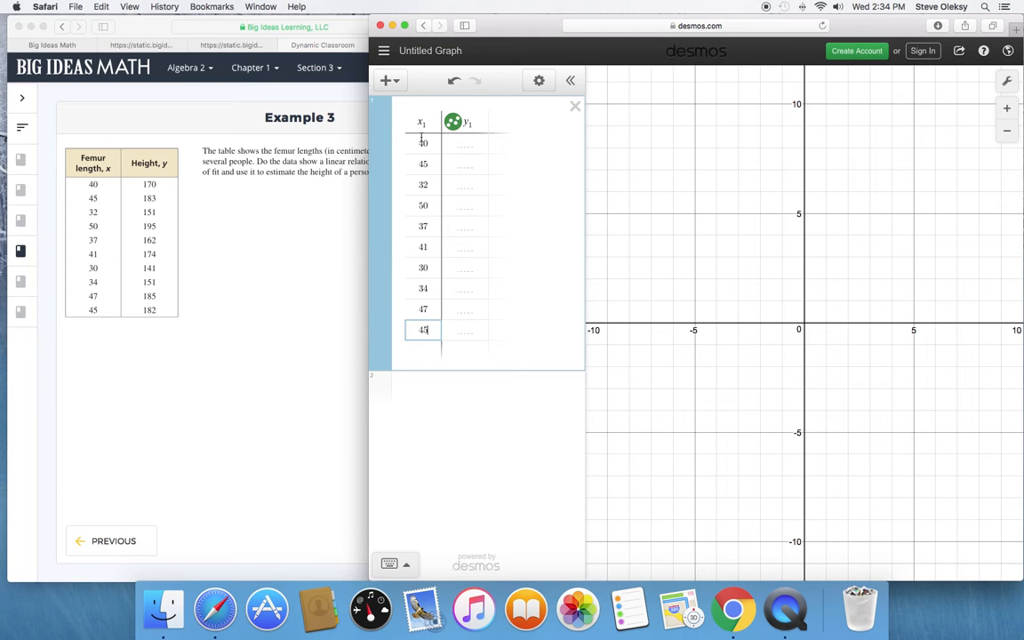
Fill the table's y₁ column with the heights 170, 183, 151, 195, 162, 174, 141, 151, 185 and 182.
left_click(466, 147)
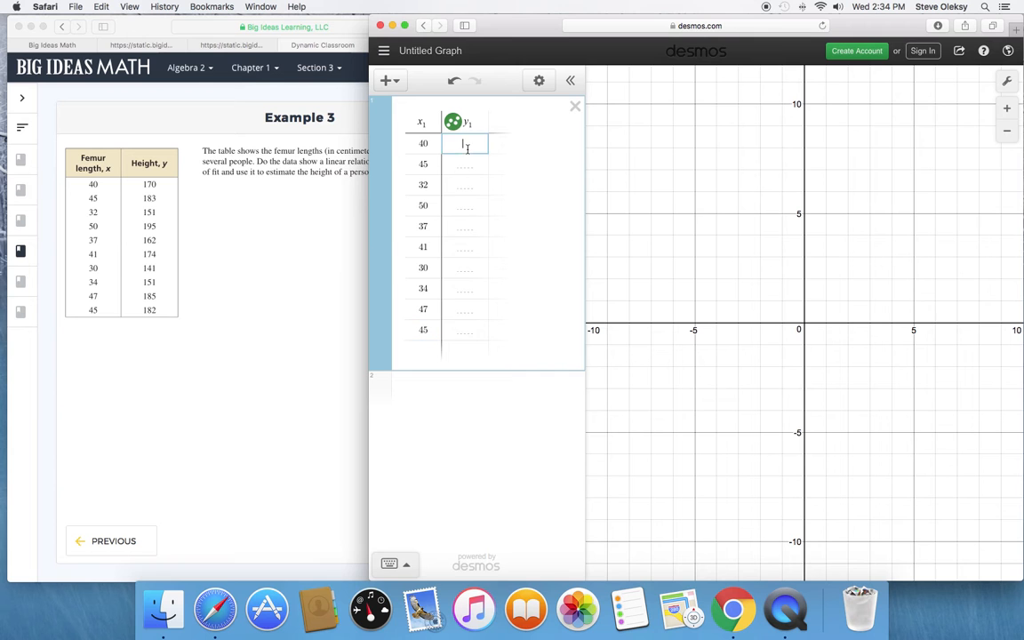
type("170")
key("Return")
type("183")
key("Return")
type("151")
key("Return")
type("195")
key("Return")
type("162")
key("Return")
type("174")
key("Return")
type("141")
key("Return")
type("151")
key("Return")
type("185")
key("Return")
type("182")
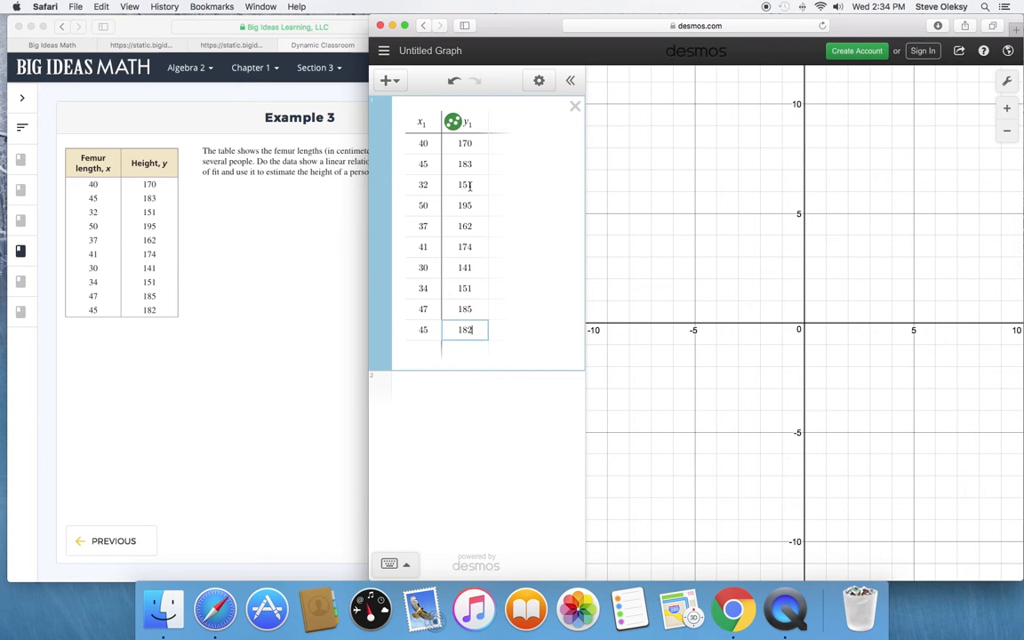
Switch to Big Ideas Math and reveal Steps 1 and 2 of the Example 4 solution.
left_click(453, 389)
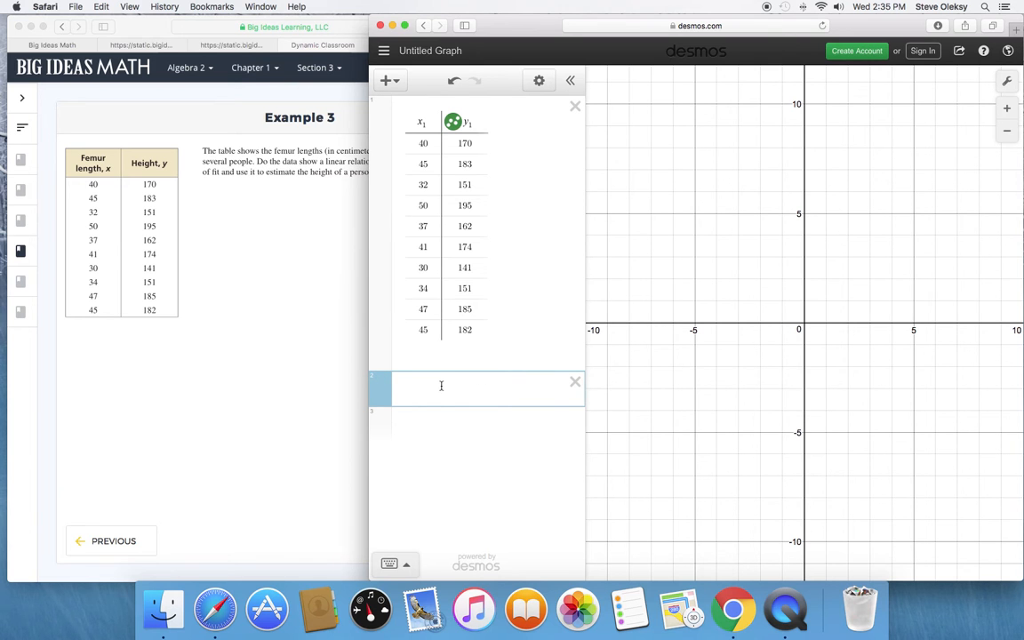
left_click(302, 206)
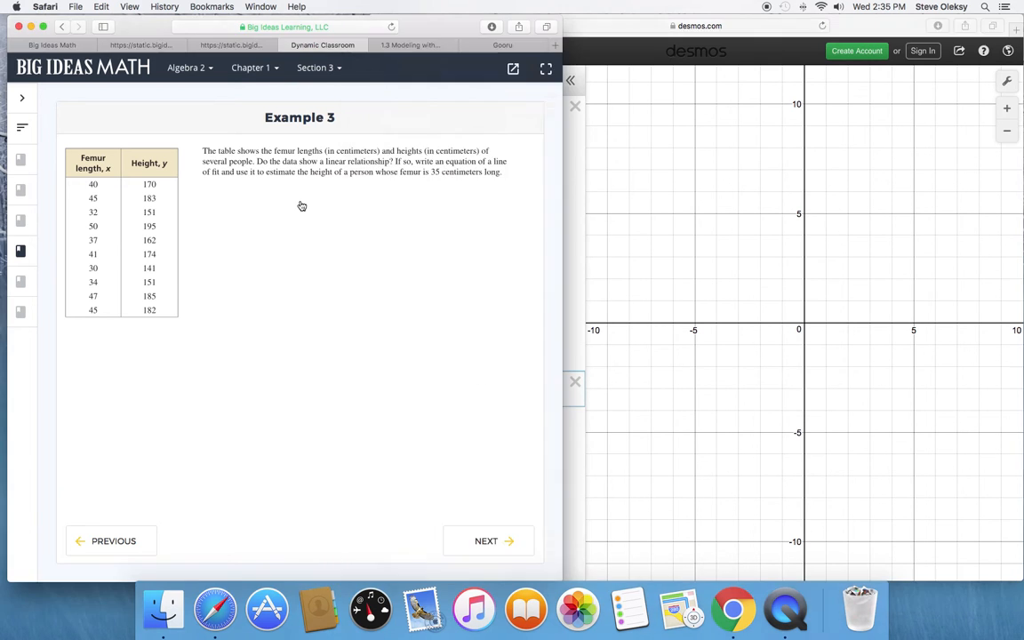
left_click(57, 281)
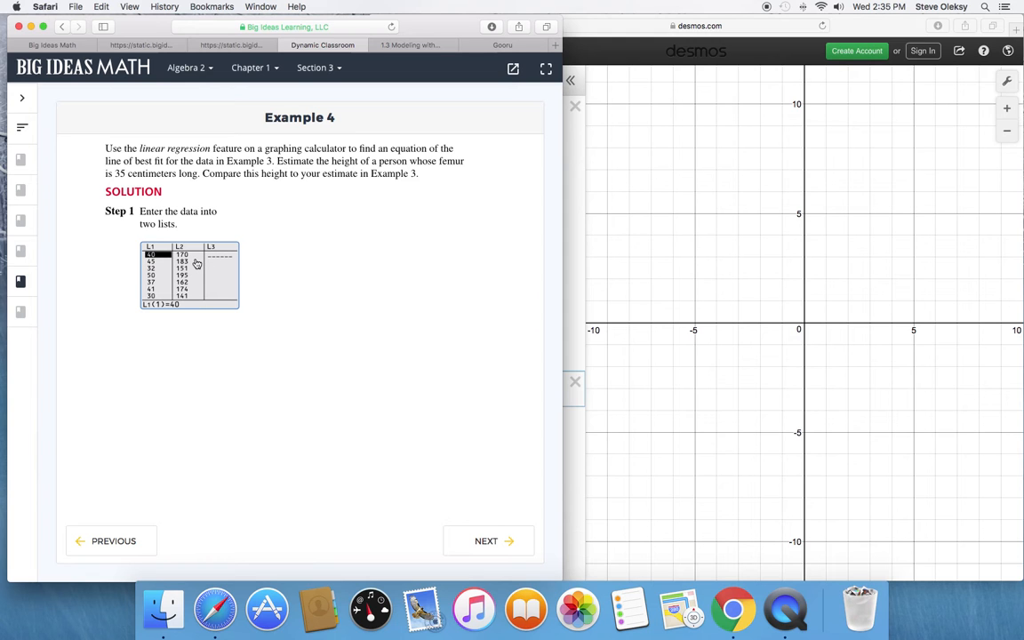
left_click(291, 269)
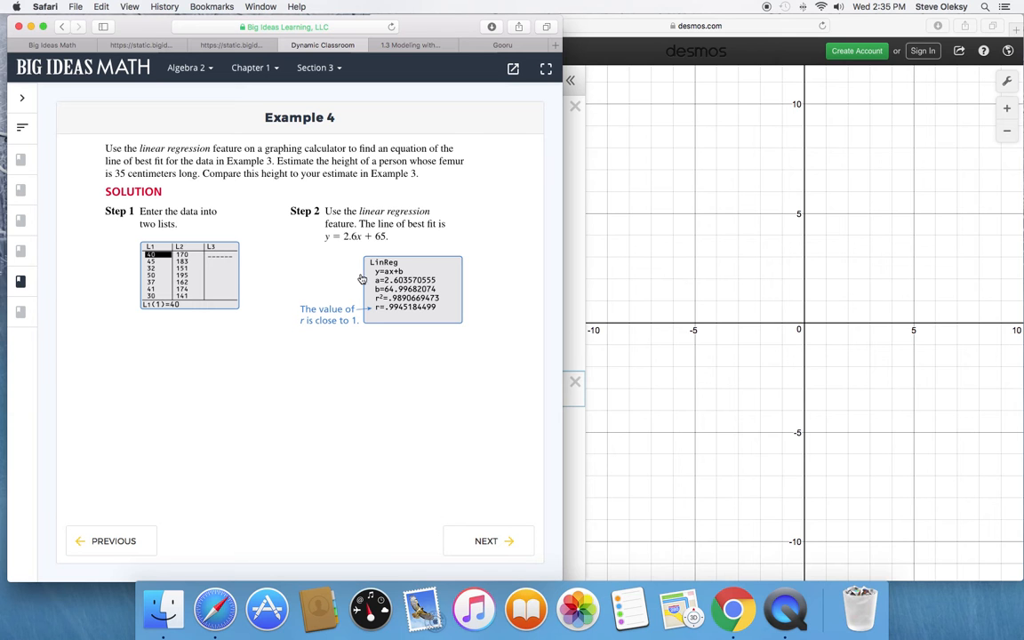
Switch back to Desmos and enter the linear regression y₁ ~ ax₁ + b in the expression below the table.
left_click(578, 287)
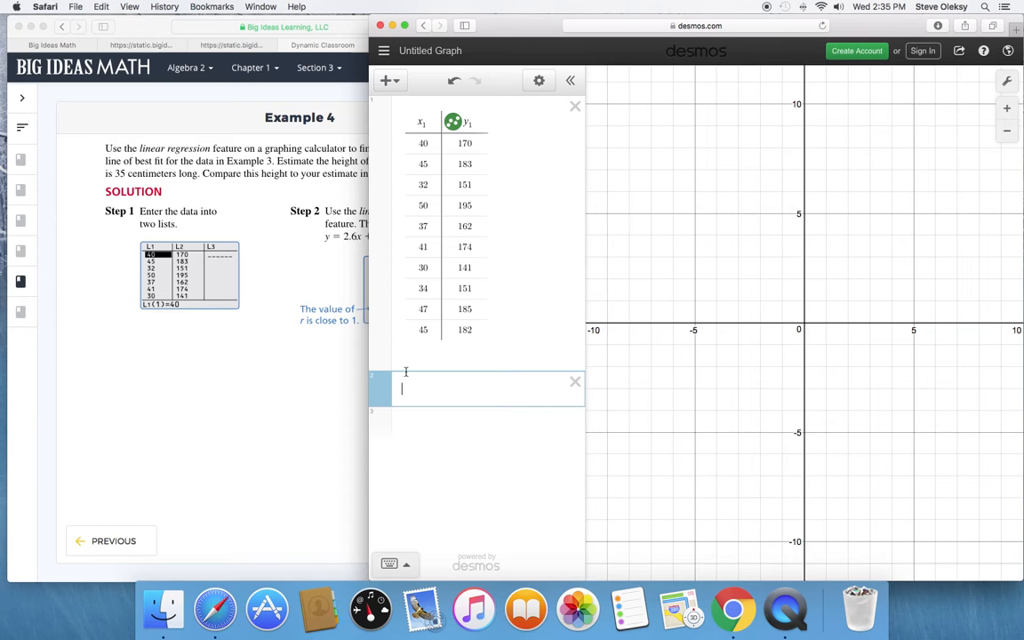
type("y")
type("1")
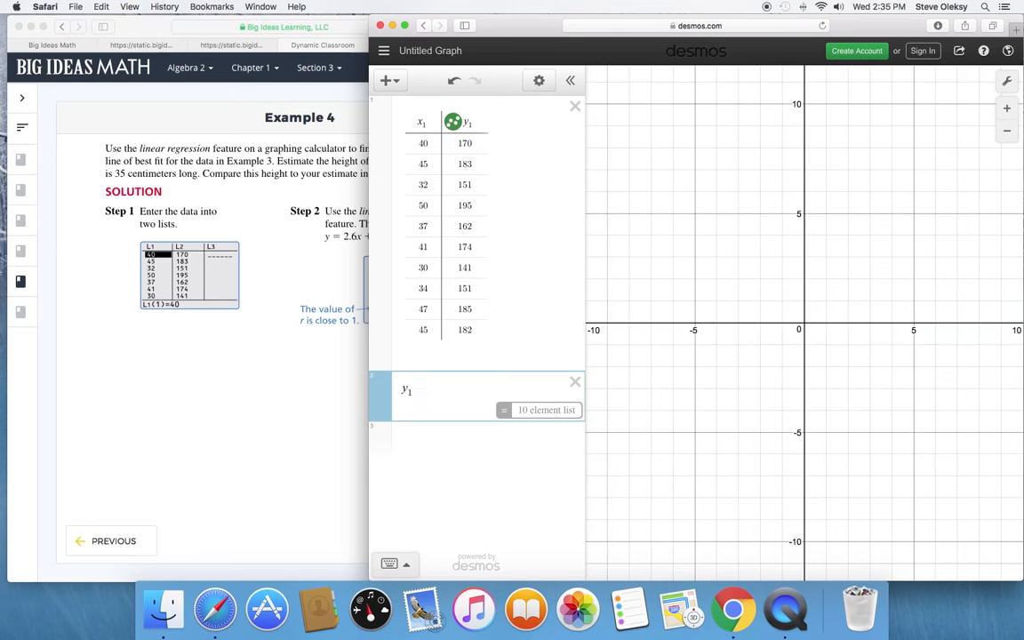
type("~")
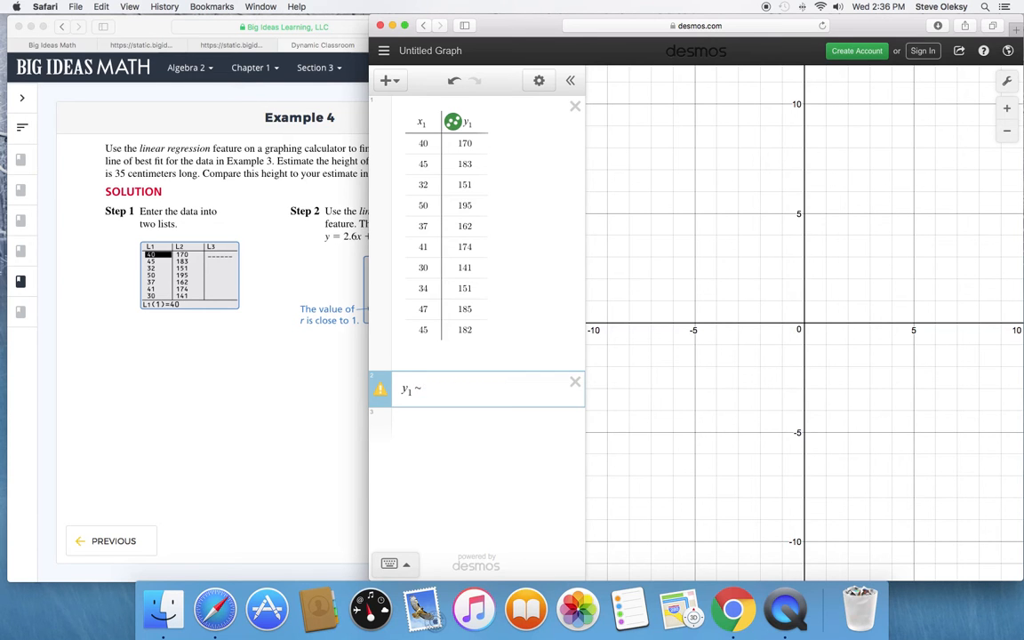
type("ax1")
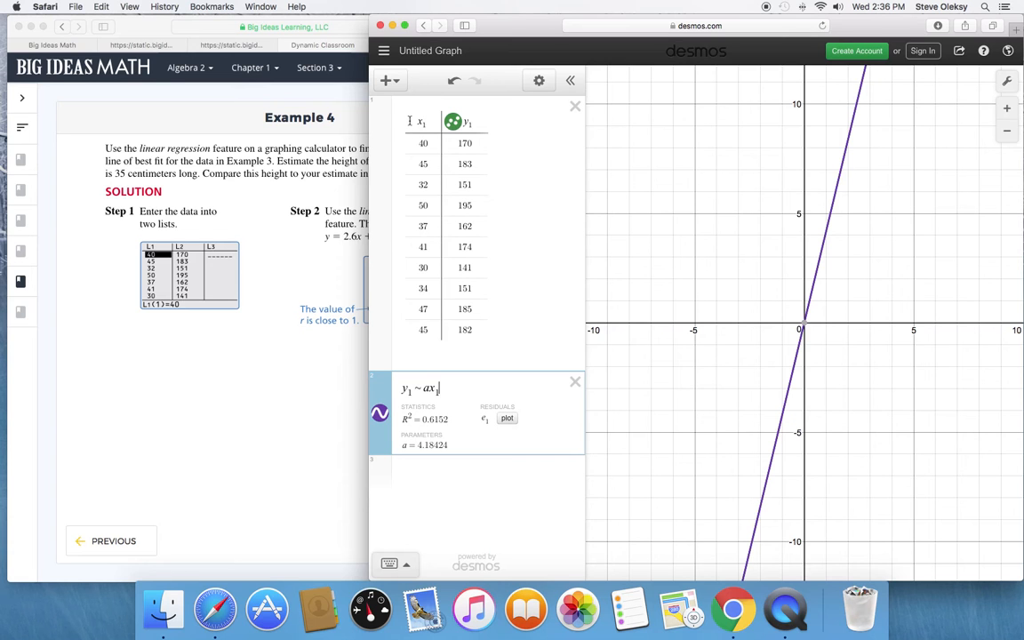
type("+b")
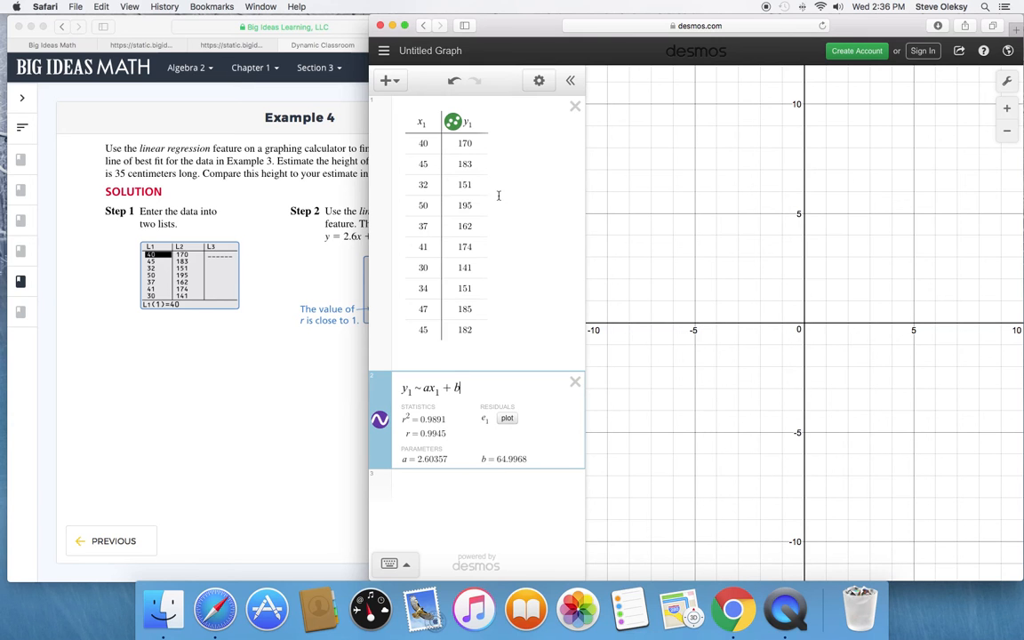
Zoom and pan the graph to frame all the plotted data points together with the regression line.
scroll(775, 225, "down", 5)
scroll(841, 205, "down", 5)
left_click_drag(811, 145, 781, 324)
left_click_drag(802, 217, 777, 329)
scroll(812, 199, "down", 4)
left_click_drag(848, 170, 788, 330)
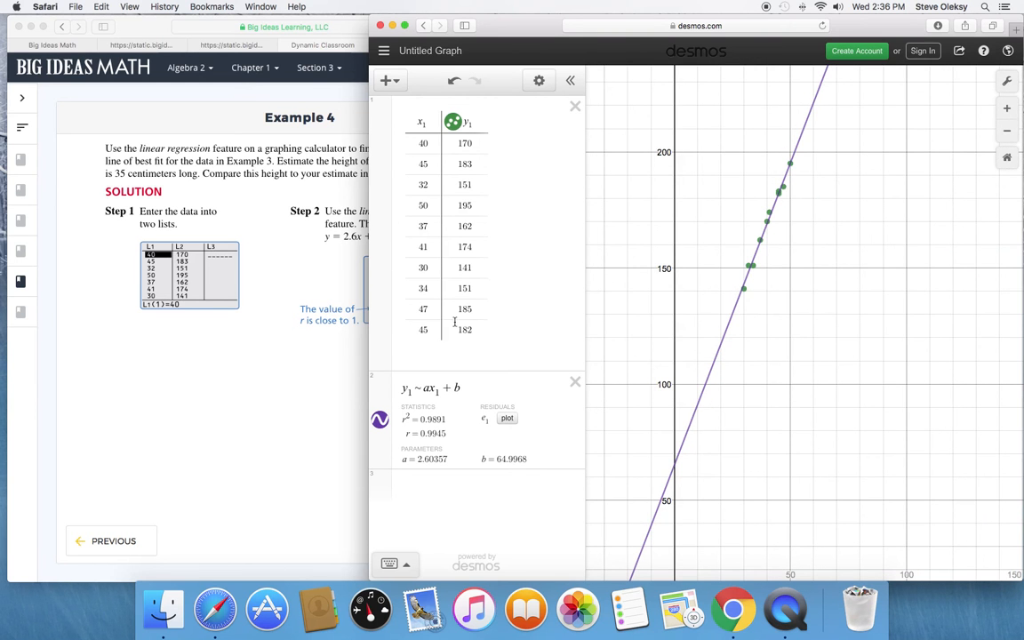
scroll(789, 220, "up", 3)
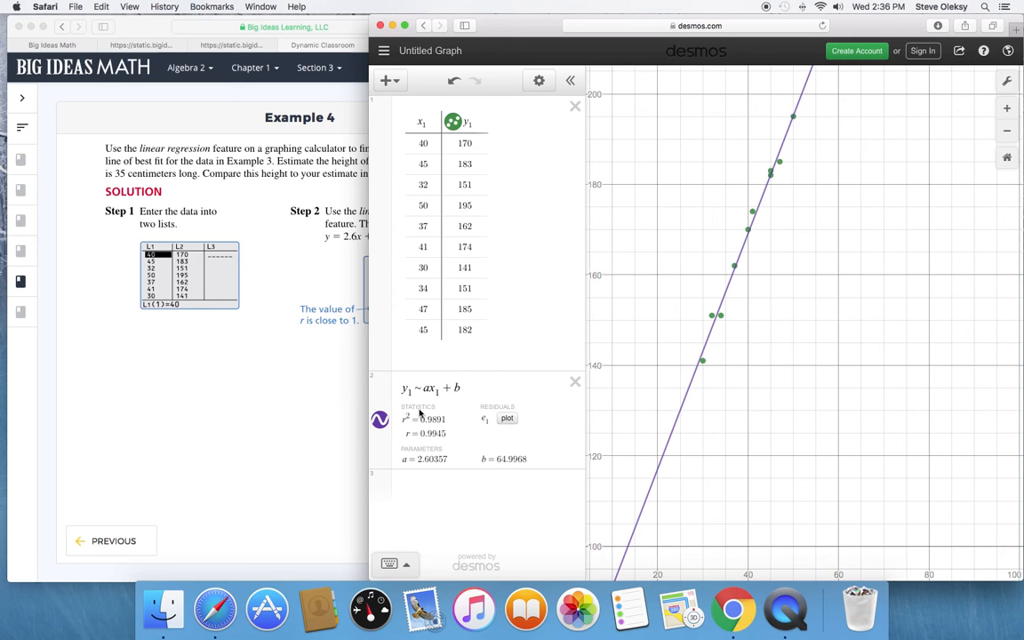
Move the Desmos window aside to reveal Steps 3 and 4 of the Example 4 solution in Big Ideas Math, and return to Desmos.
left_click_drag(499, 26, 608, 34)
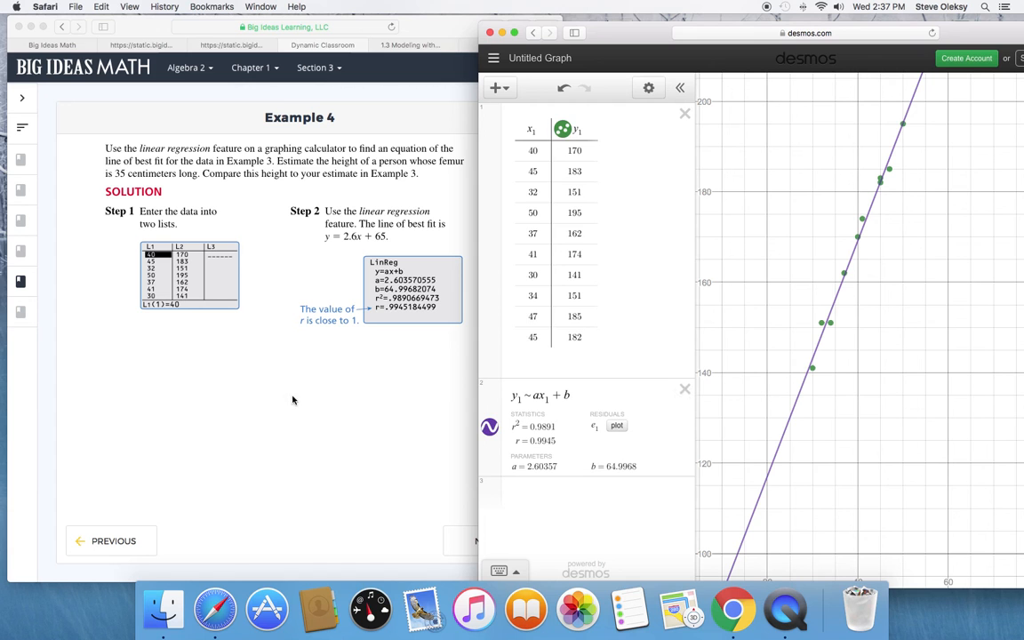
left_click(237, 371)
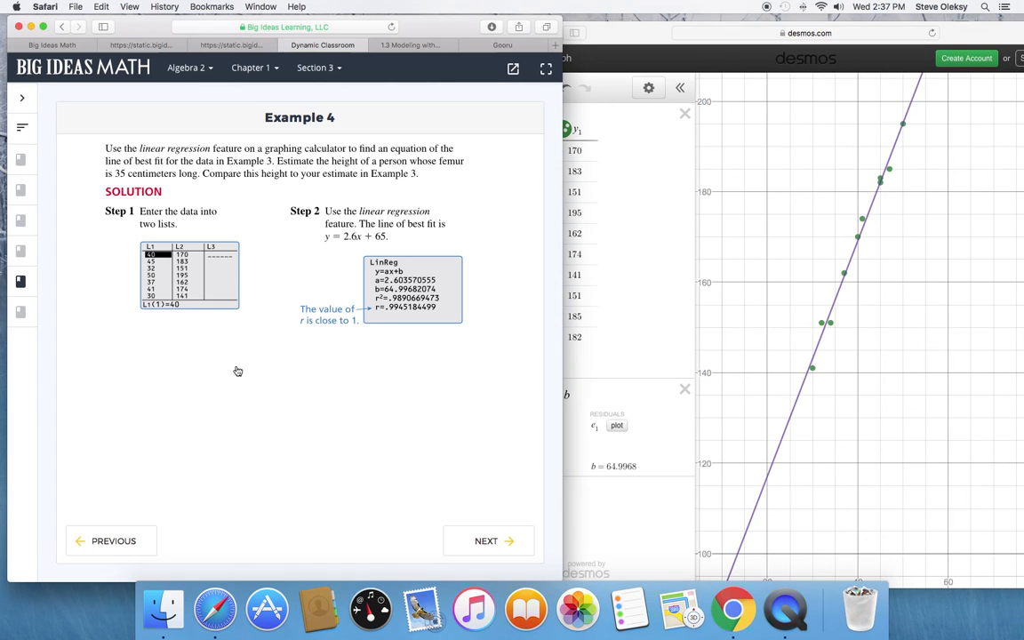
left_click(312, 373)
left_click(463, 405)
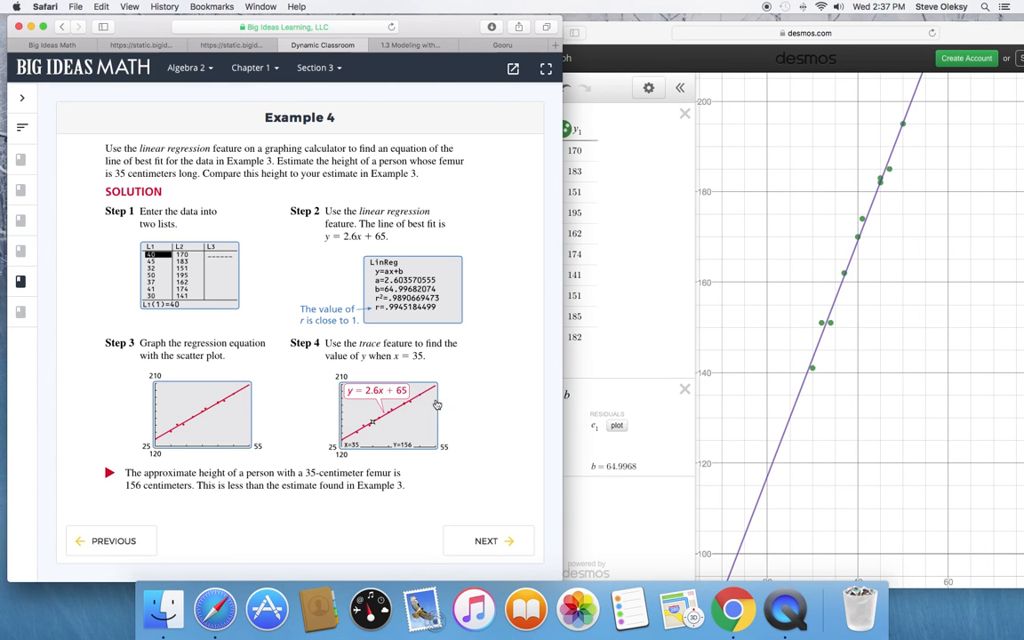
left_click(585, 402)
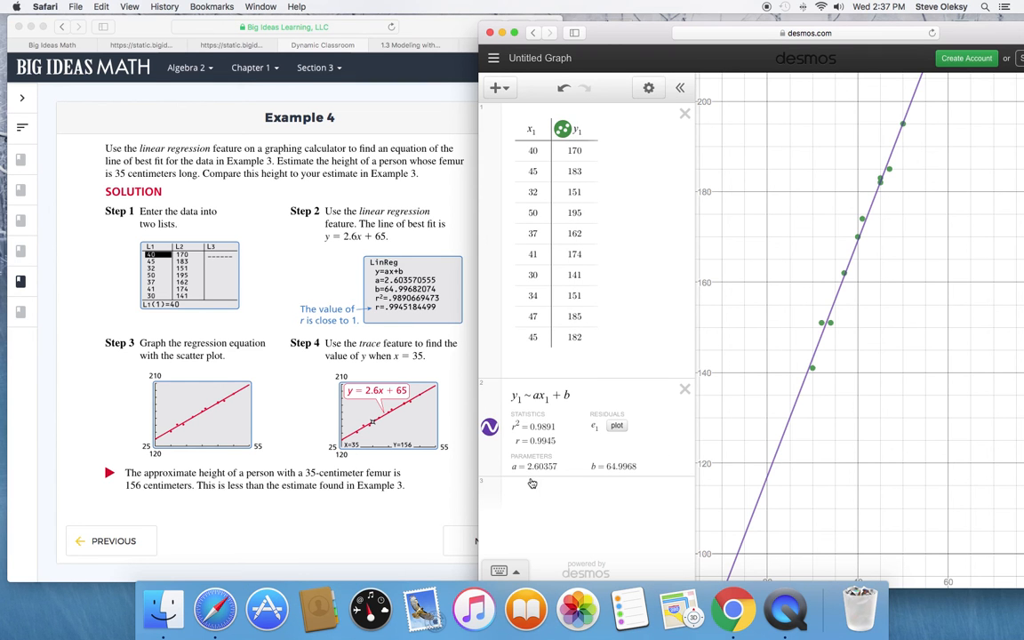